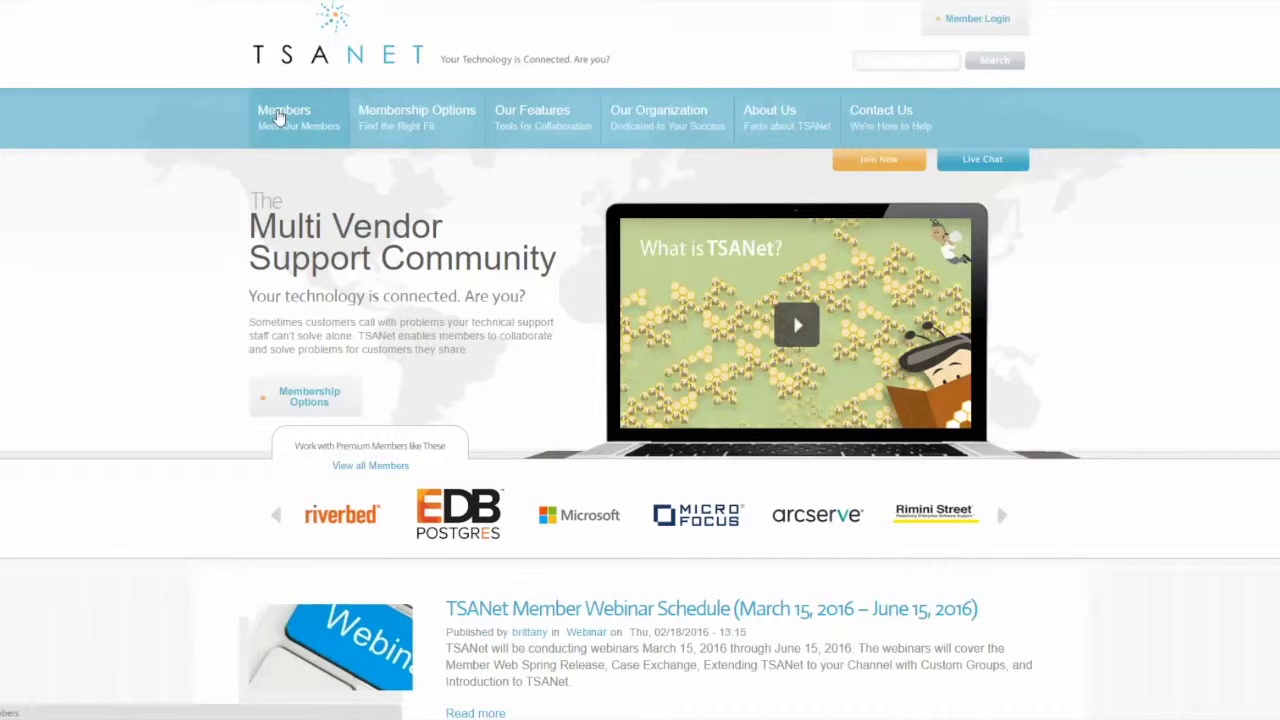
Step: Open the Members page and look through the list of TSANet member companies
{"action": "left_click", "coordinate": [280, 117]}
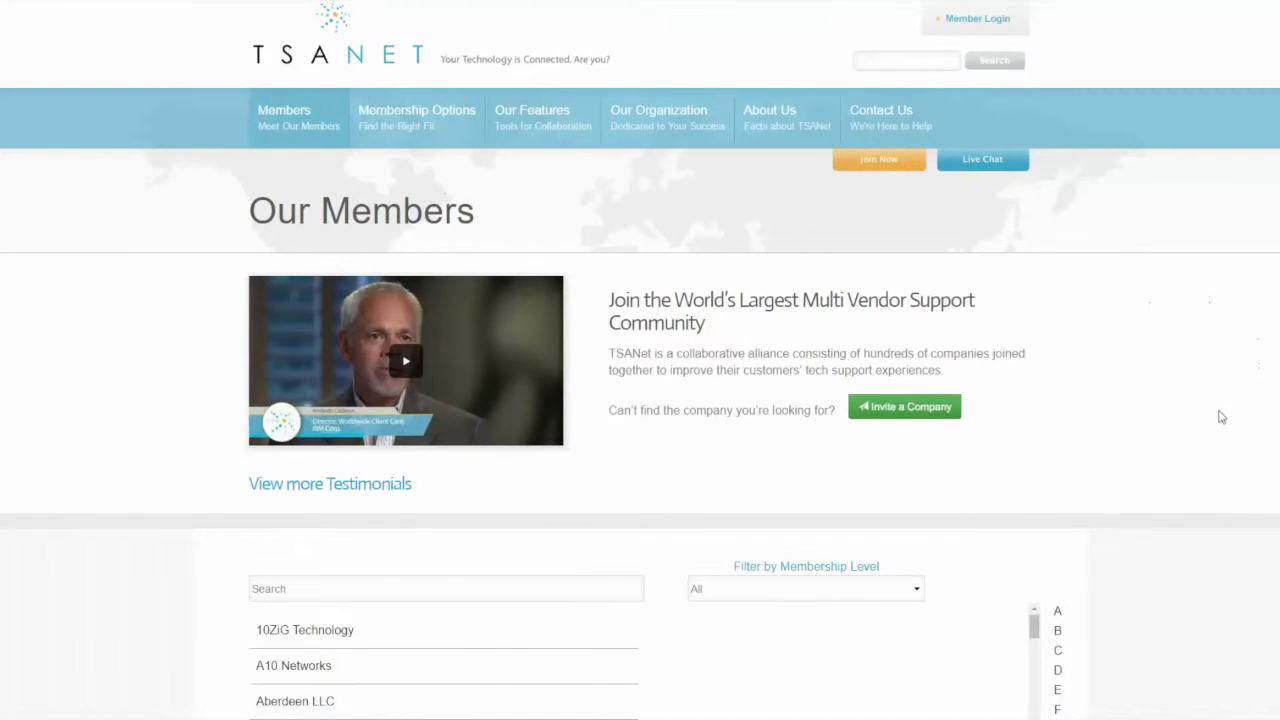
{"action": "scroll", "coordinate": [1220, 417], "scroll_direction": "down", "scroll_amount": 5}
{"action": "scroll", "coordinate": [1211, 431], "scroll_direction": "down", "scroll_amount": 2}
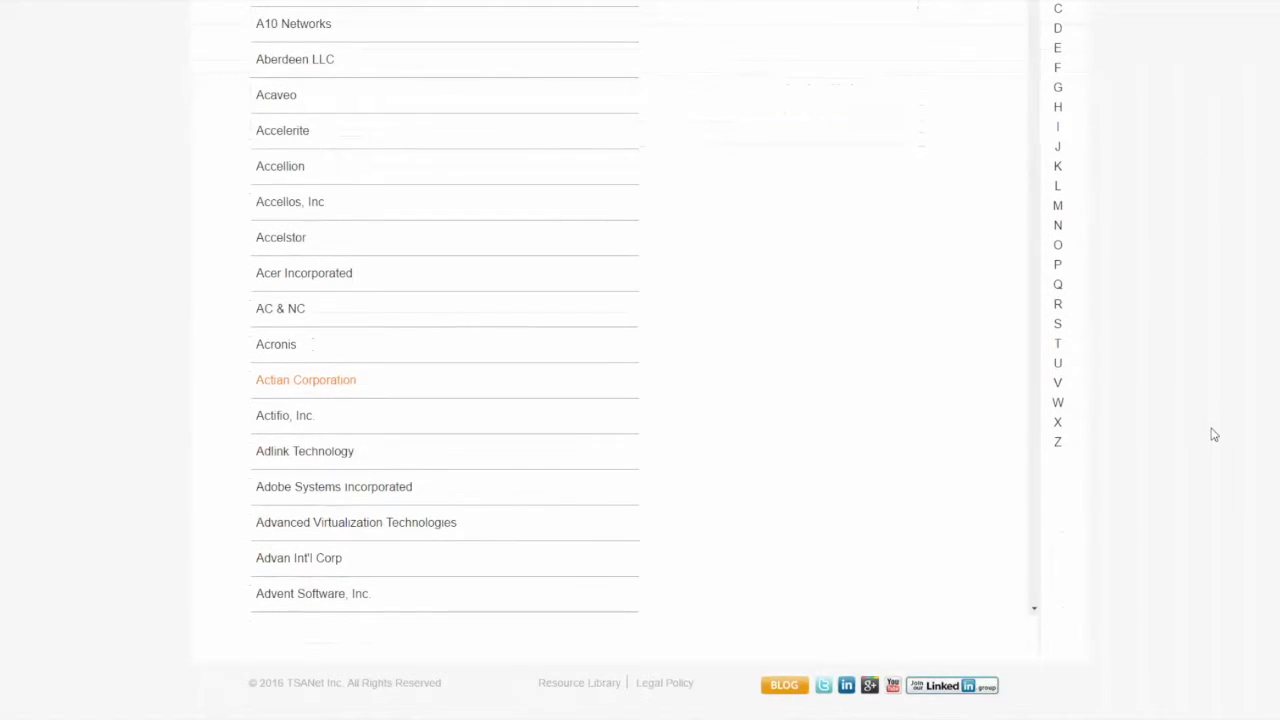
{"action": "scroll", "coordinate": [1213, 434], "scroll_direction": "up", "scroll_amount": 4}
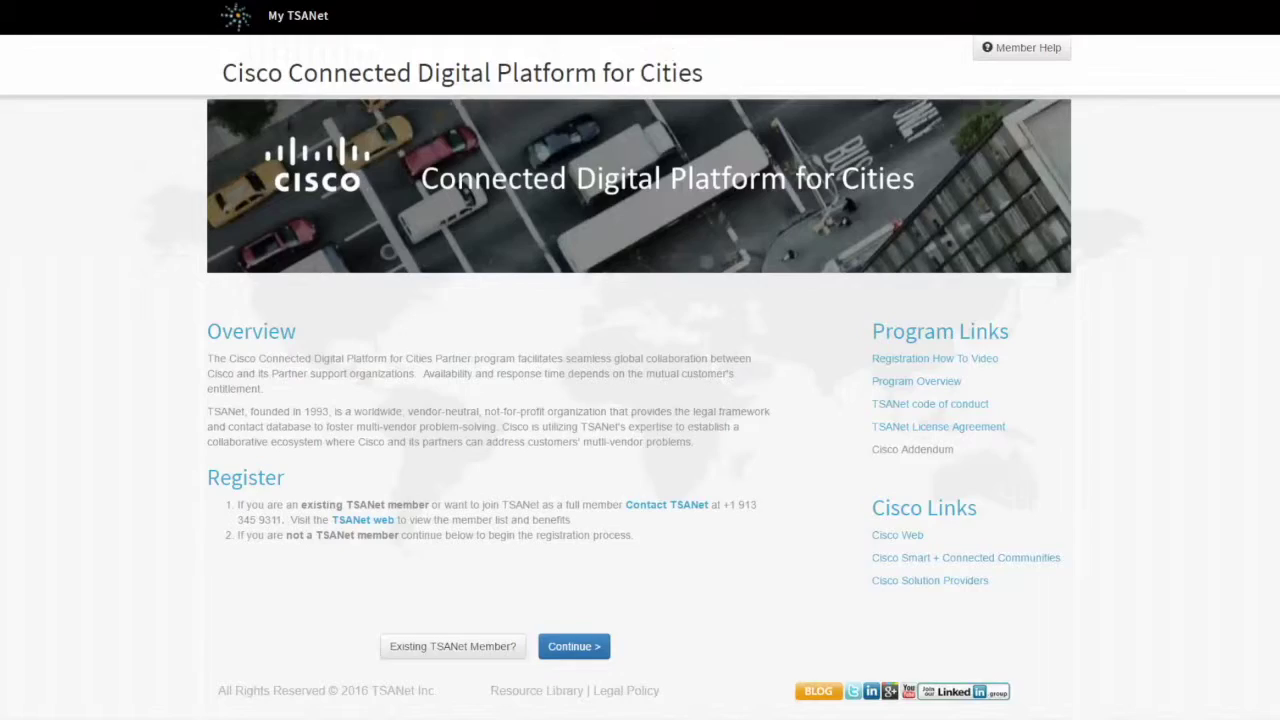
Step: Continue from the Cisco Connected Digital Platform for Cities overview to the registration form for companies that are not TSANet members
{"action": "left_click", "coordinate": [446, 655]}
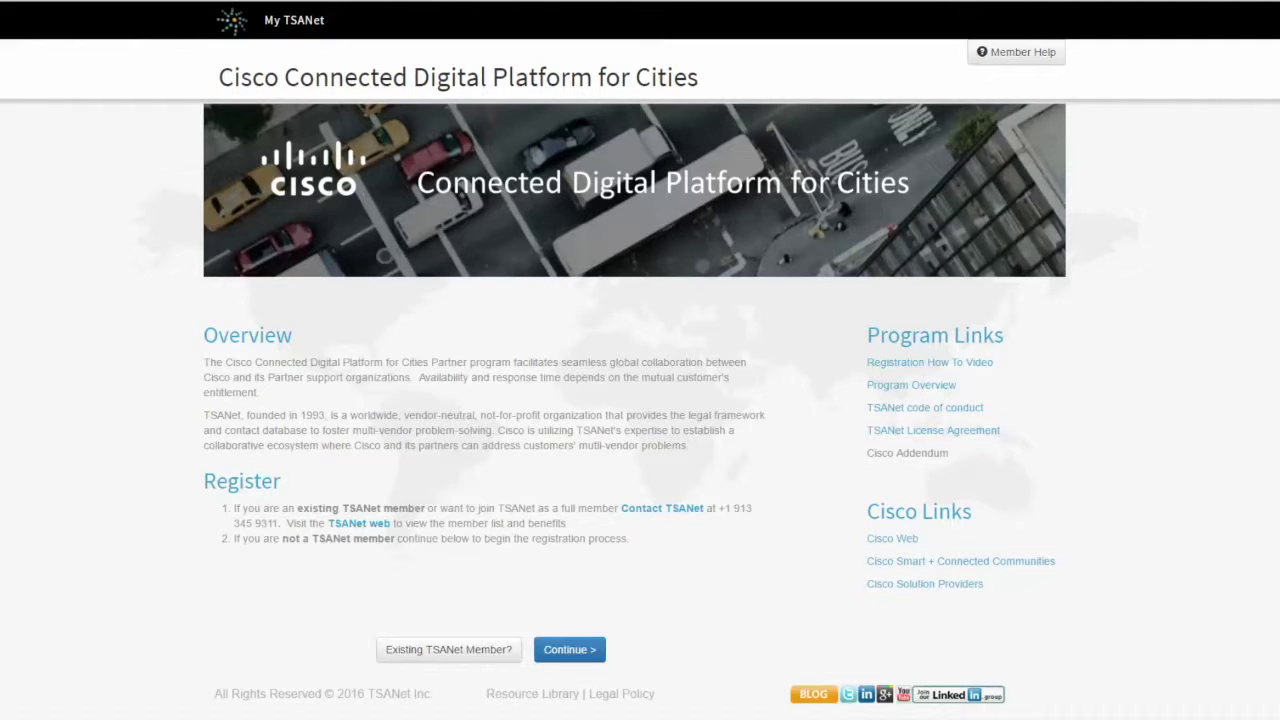
{"action": "left_click", "coordinate": [578, 651]}
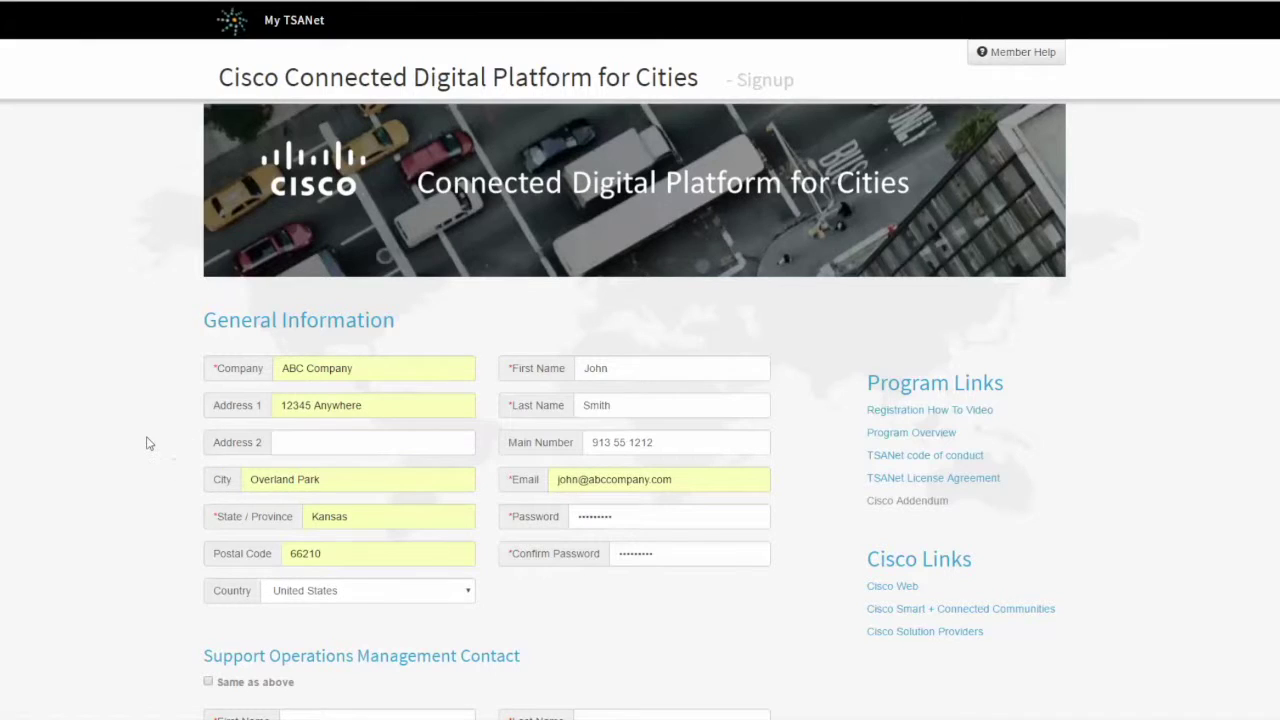
Step: Reuse the general information for the Support Operations Management Contact and proceed past the legal agreements to the contact document
{"action": "scroll", "coordinate": [147, 443], "scroll_direction": "down", "scroll_amount": 3}
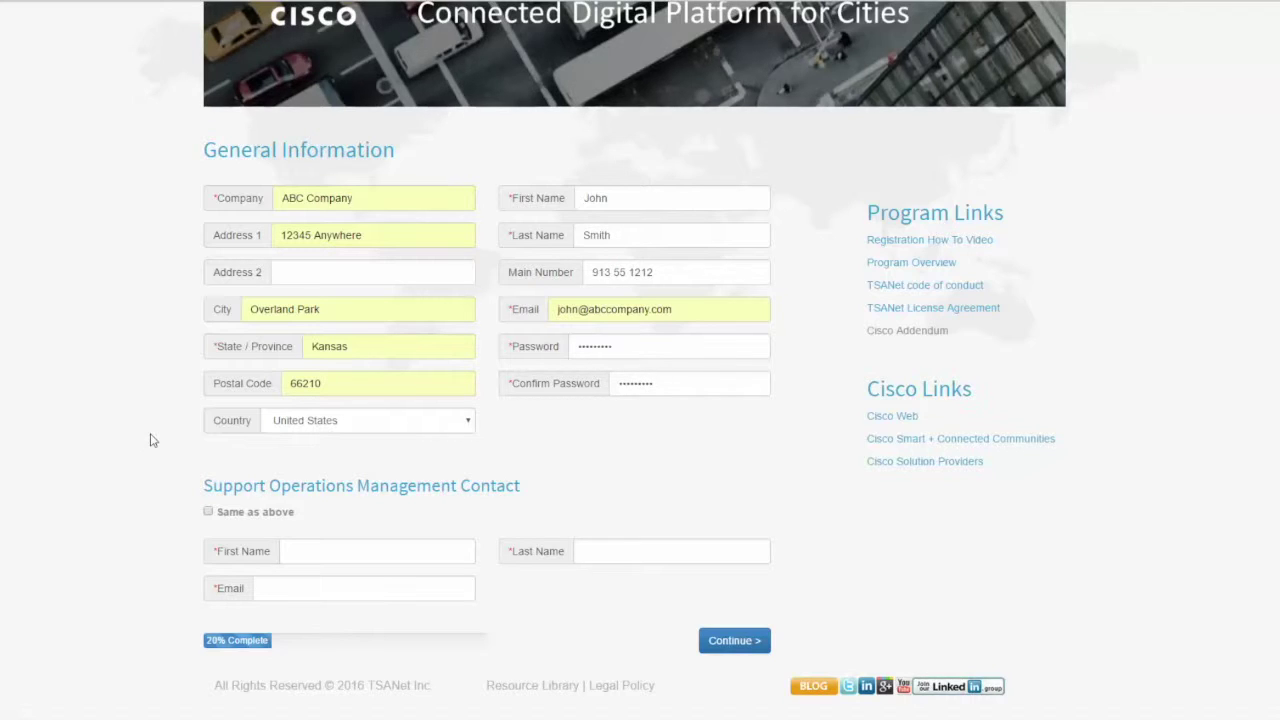
{"action": "left_click", "coordinate": [207, 513]}
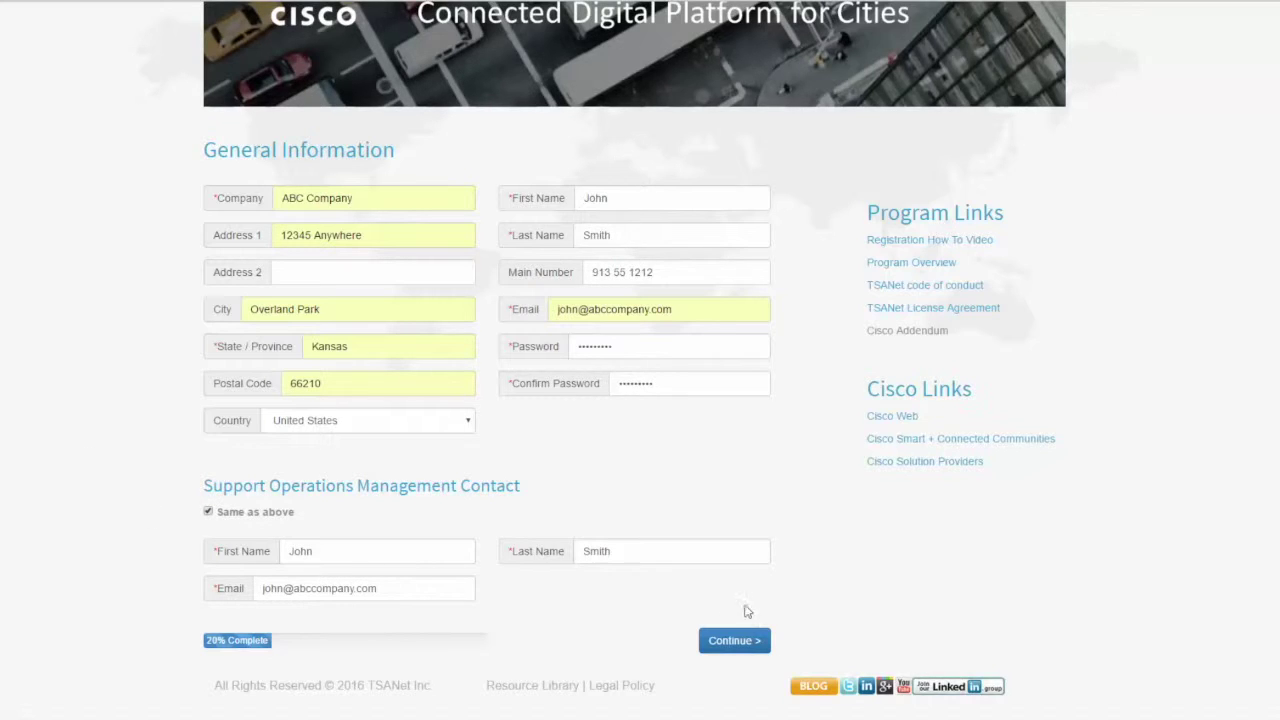
{"action": "left_click", "coordinate": [744, 643]}
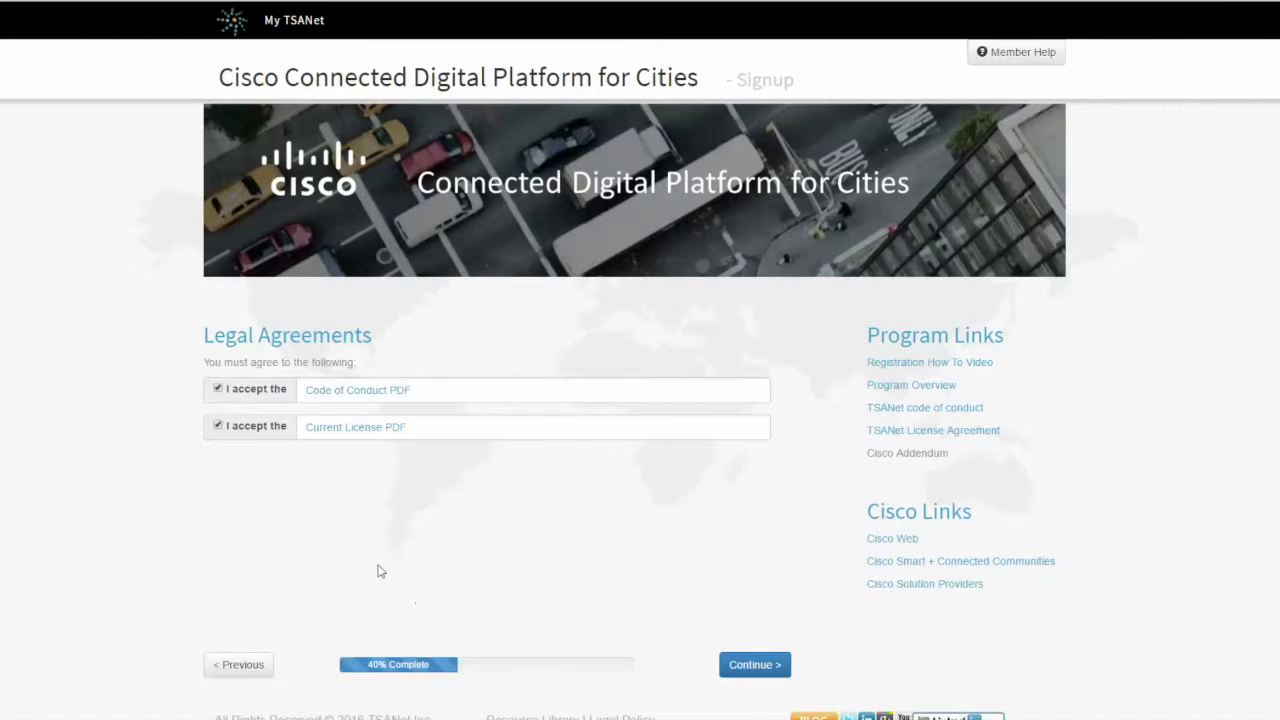
{"action": "left_click", "coordinate": [757, 665]}
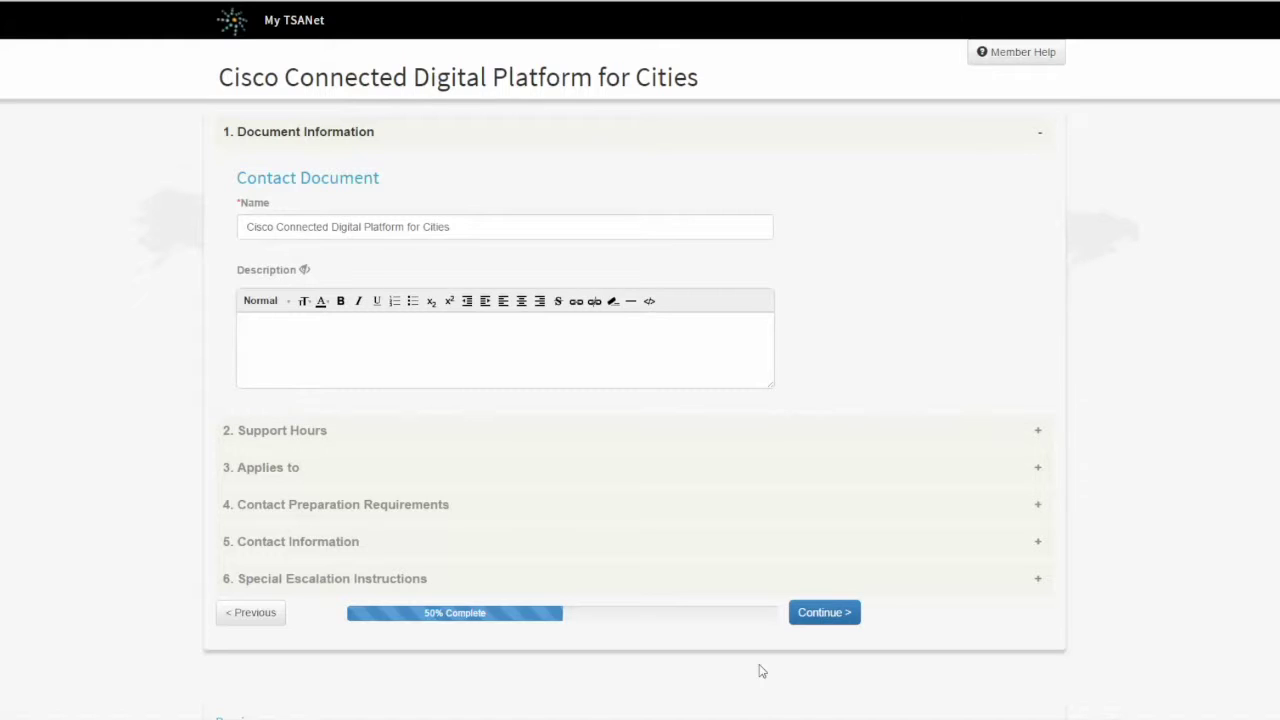
Step: Examine the contact document's sections and preview, including the options under Support Hours
{"action": "scroll", "coordinate": [76, 590], "scroll_direction": "down", "scroll_amount": 3}
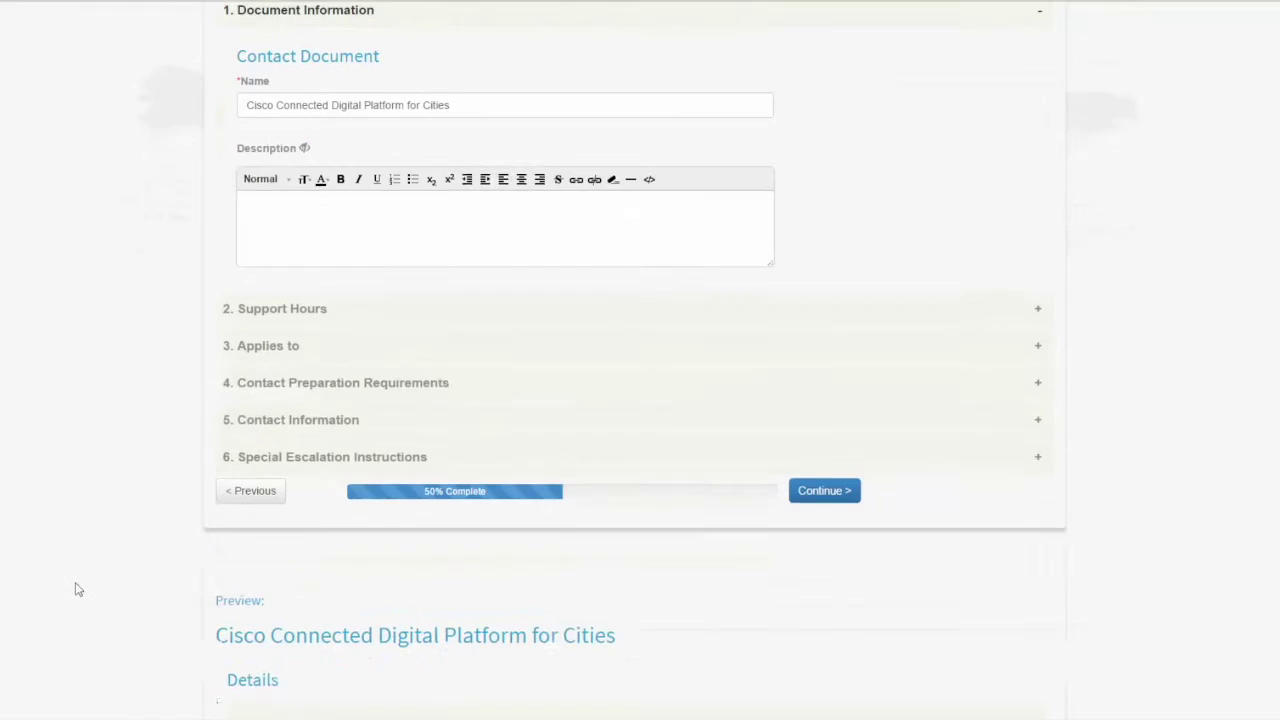
{"action": "scroll", "coordinate": [76, 590], "scroll_direction": "down", "scroll_amount": 7}
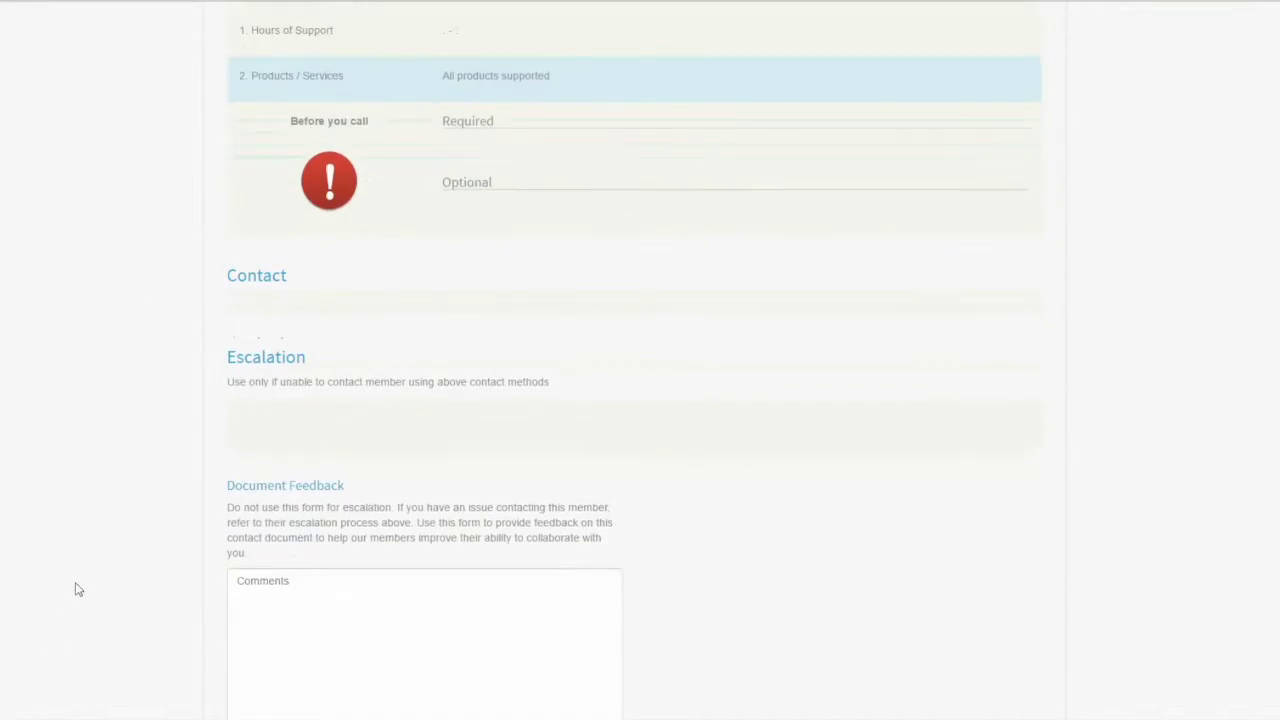
{"action": "scroll", "coordinate": [76, 590], "scroll_direction": "up", "scroll_amount": 10}
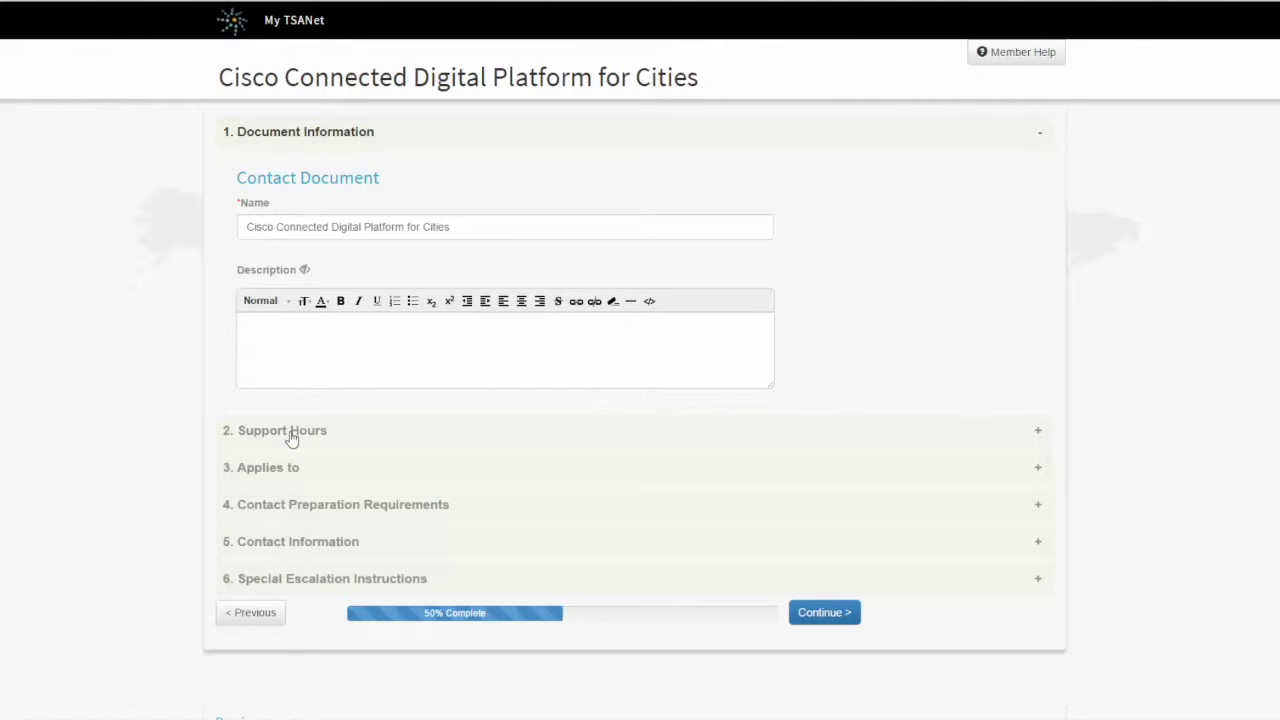
{"action": "scroll", "coordinate": [290, 438], "scroll_direction": "down", "scroll_amount": 1}
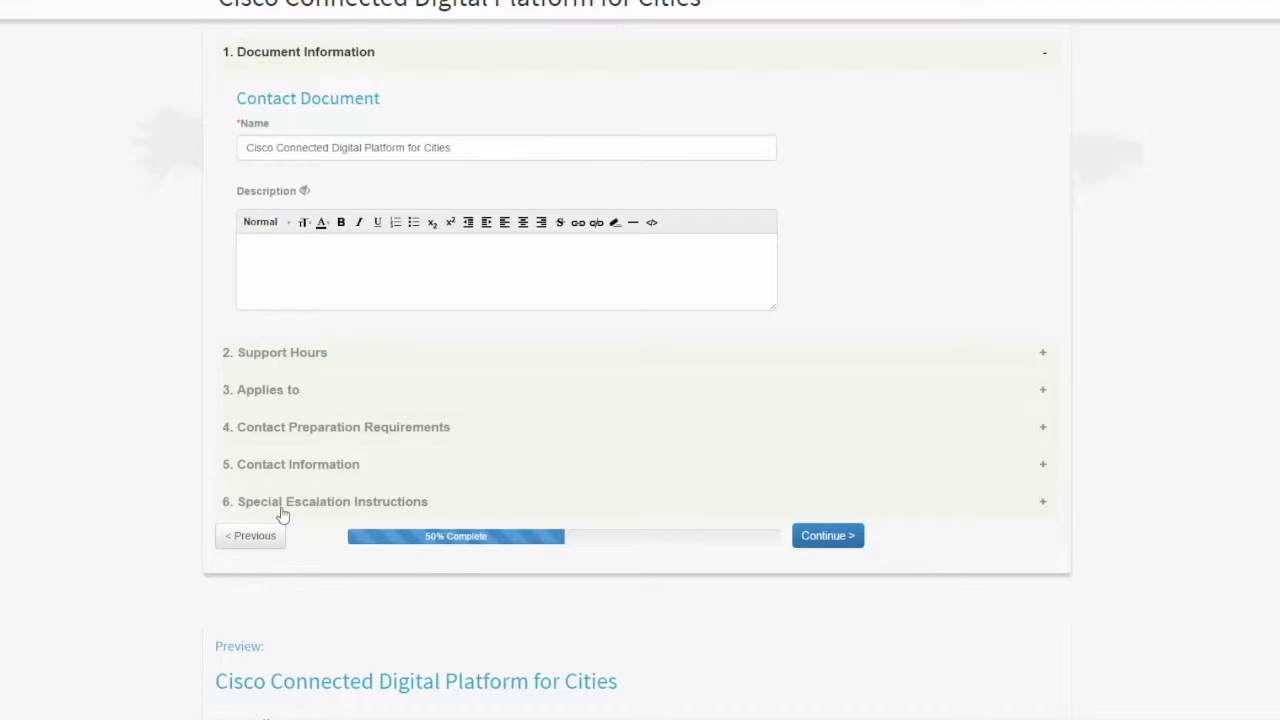
{"action": "scroll", "coordinate": [270, 514], "scroll_direction": "up", "scroll_amount": 1}
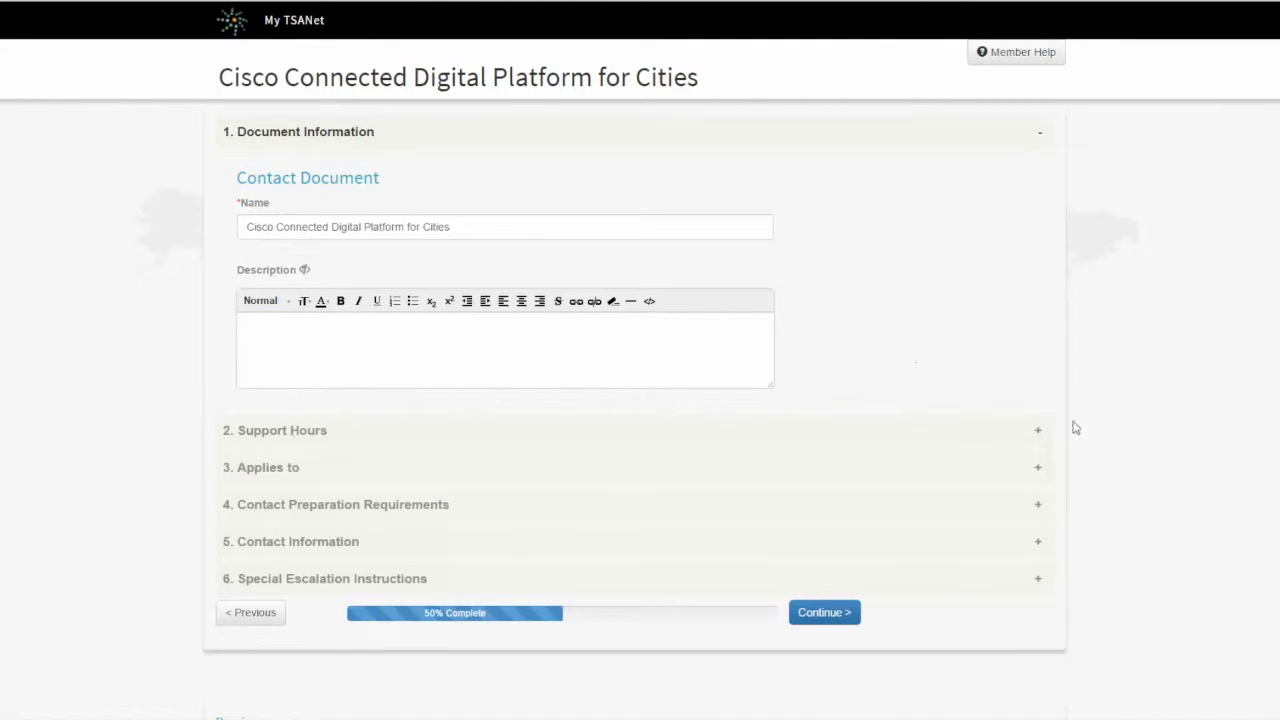
{"action": "left_click", "coordinate": [272, 431]}
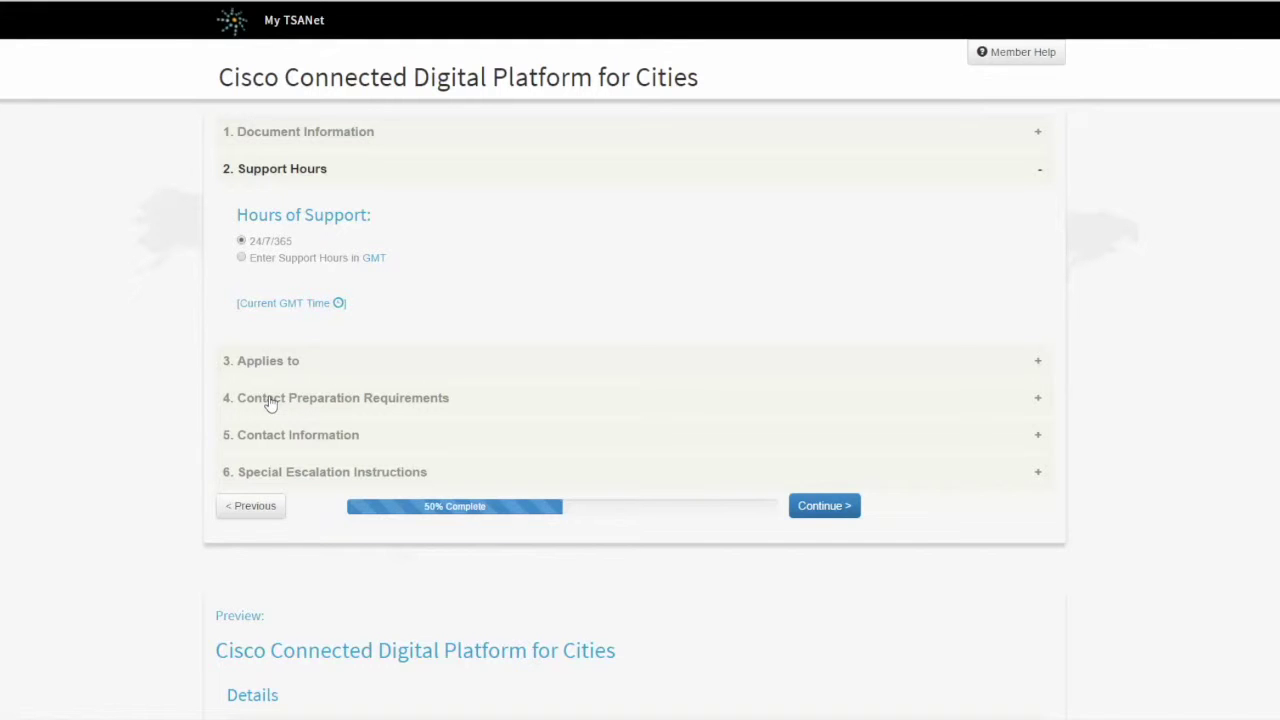
{"action": "scroll", "coordinate": [270, 403], "scroll_direction": "down", "scroll_amount": 5}
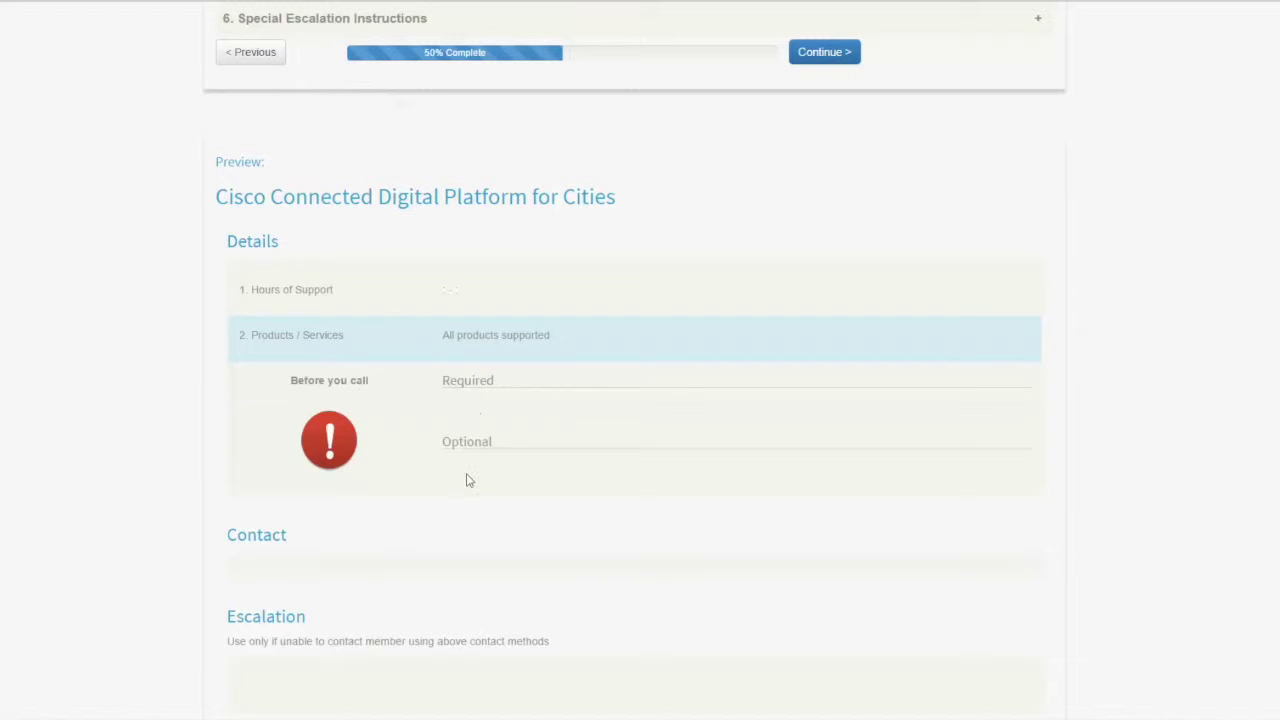
{"action": "scroll", "coordinate": [468, 477], "scroll_direction": "up", "scroll_amount": 2}
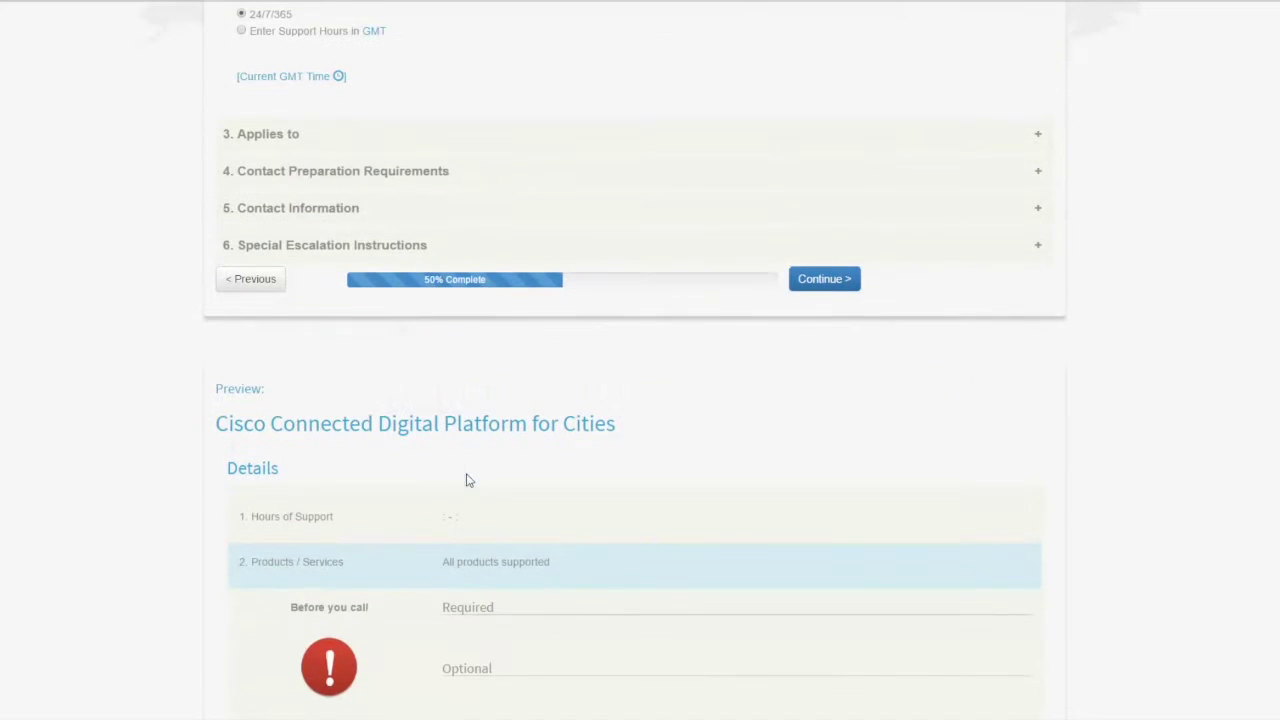
Step: In Contact Preparation Requirements, mark Customer Identifier as required and Service Level Priority as optional, and check them in the preview
{"action": "left_click", "coordinate": [291, 177]}
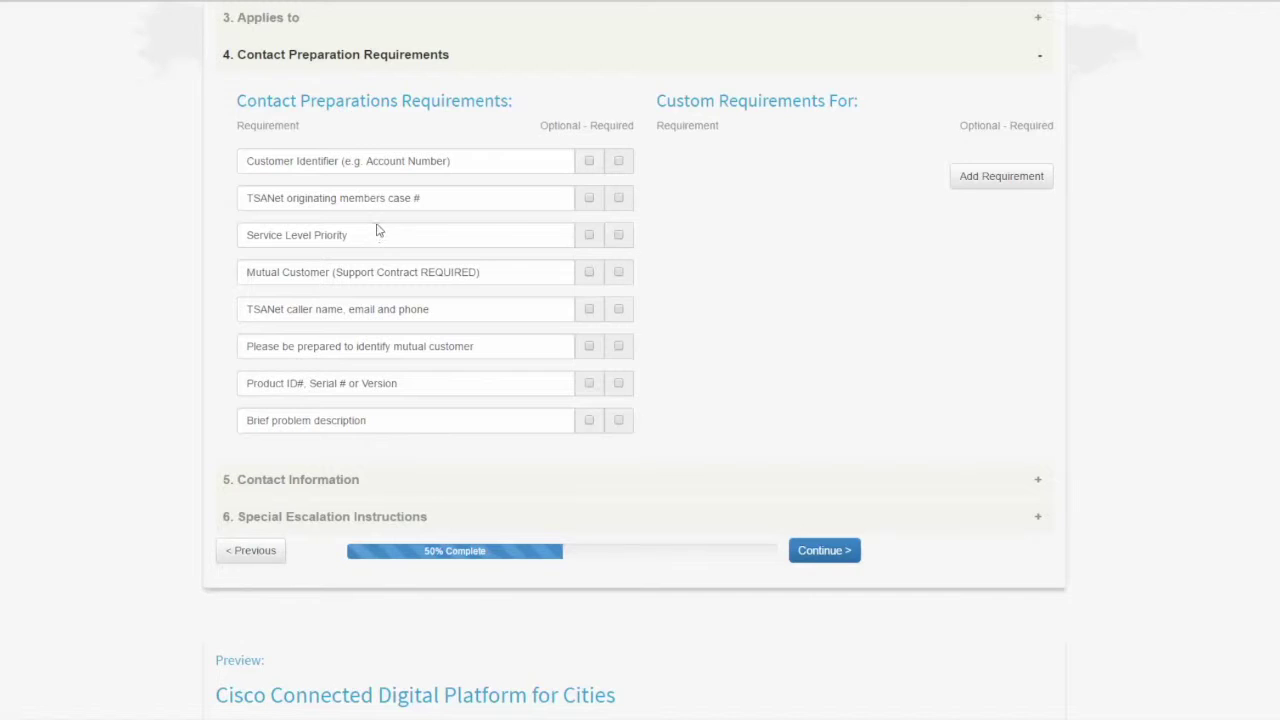
{"action": "left_click", "coordinate": [619, 162]}
{"action": "left_click", "coordinate": [589, 237]}
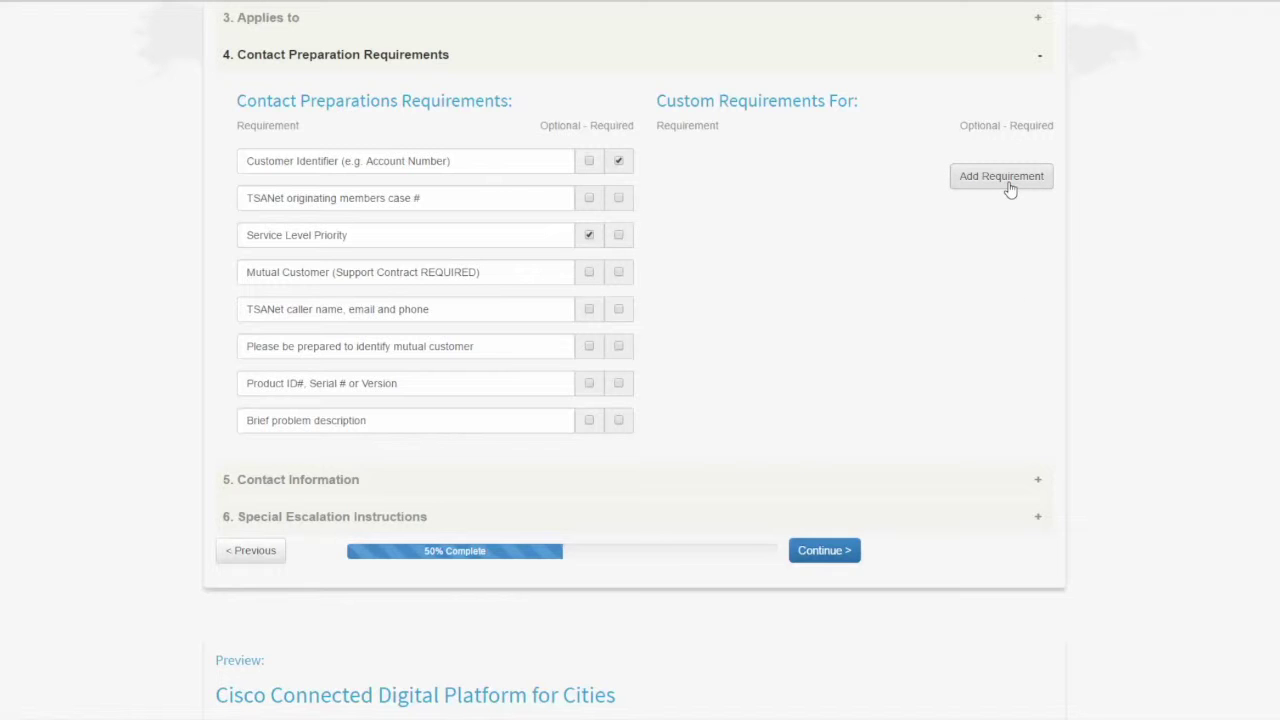
{"action": "scroll", "coordinate": [684, 629], "scroll_direction": "down", "scroll_amount": 4}
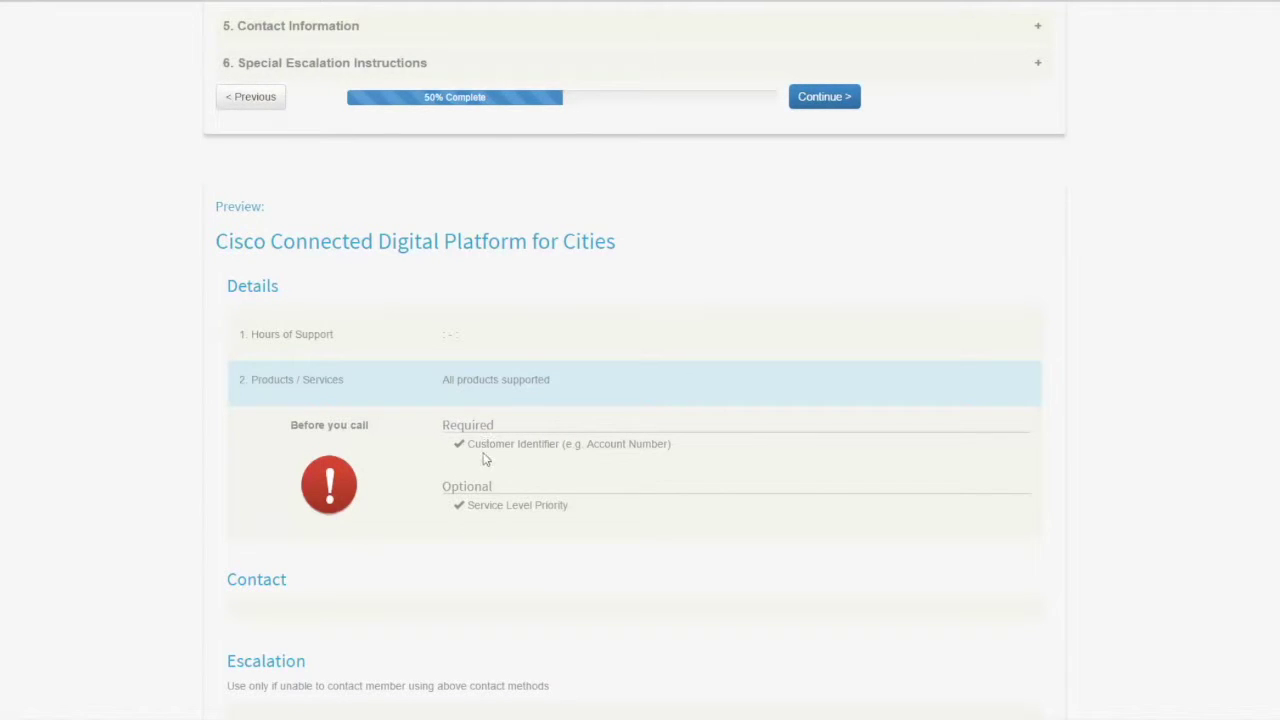
{"action": "scroll", "coordinate": [474, 530], "scroll_direction": "up", "scroll_amount": 2}
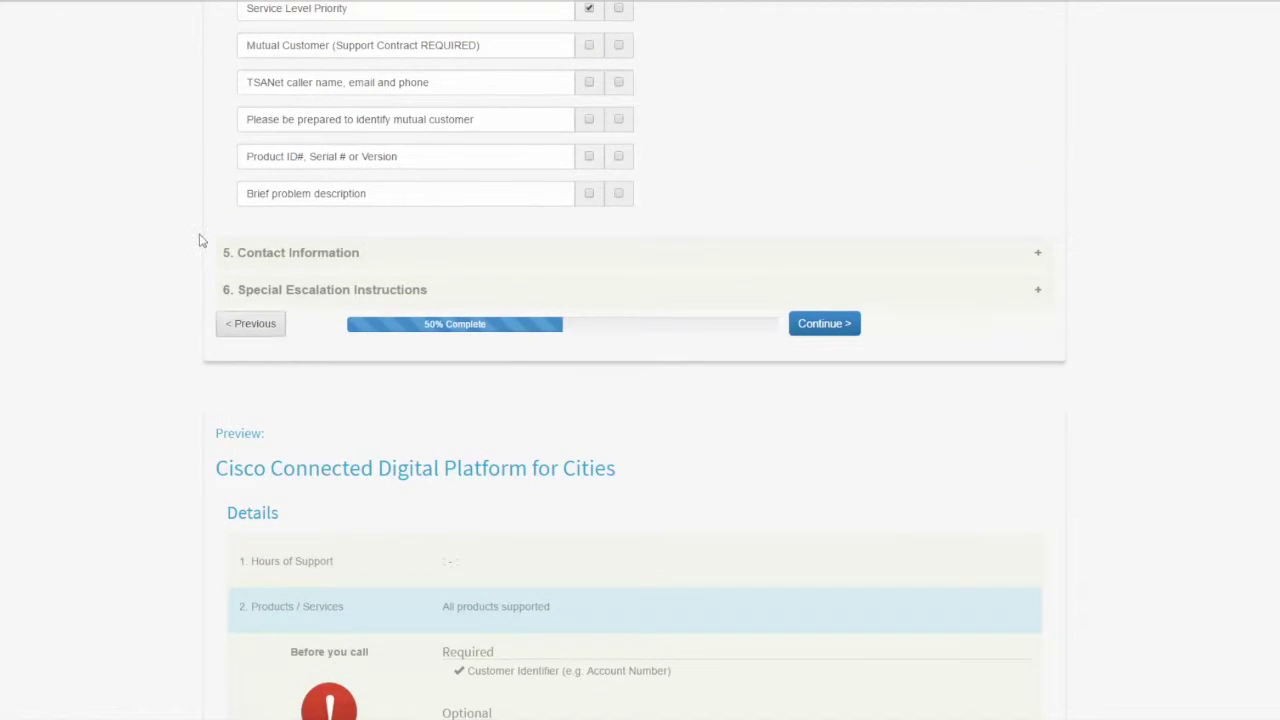
Step: Set the primary contact method to Place a Call, with basic instructions to phone support and mention a TSANet call for the Cisco Digital Platform for Cities relationship
{"action": "left_click", "coordinate": [274, 256]}
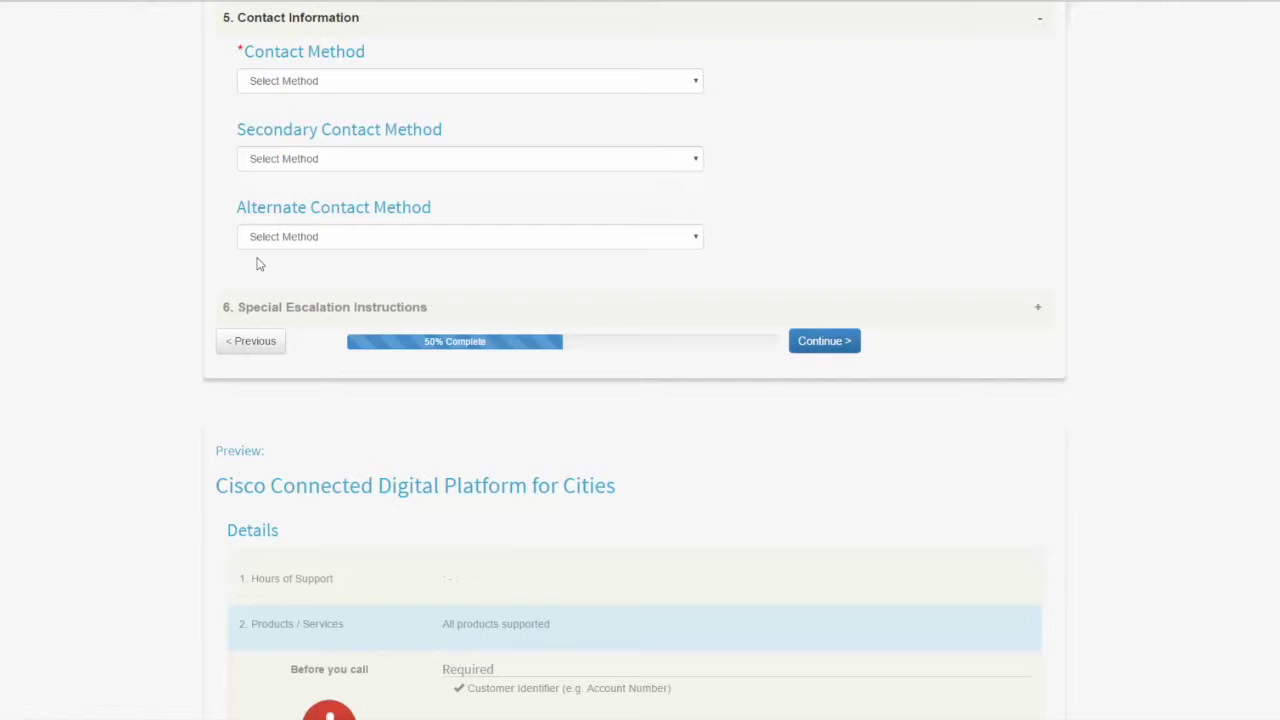
{"action": "left_click", "coordinate": [299, 84]}
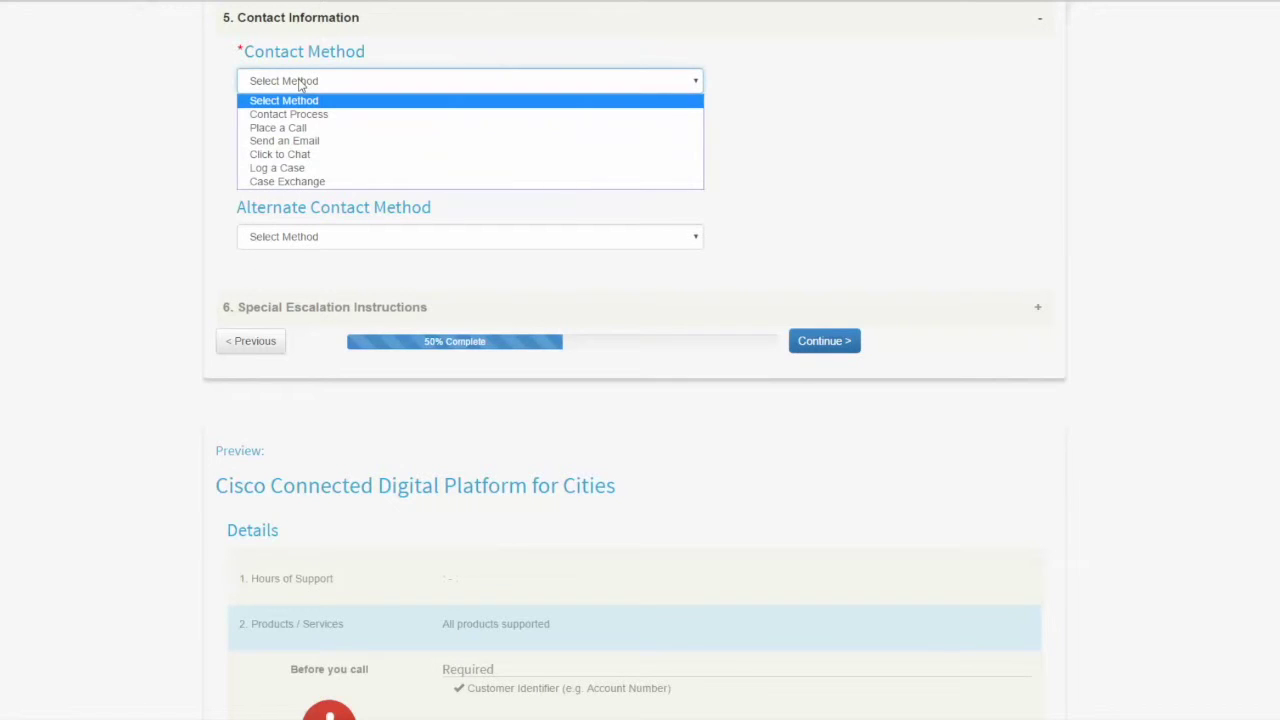
{"action": "left_click", "coordinate": [282, 128]}
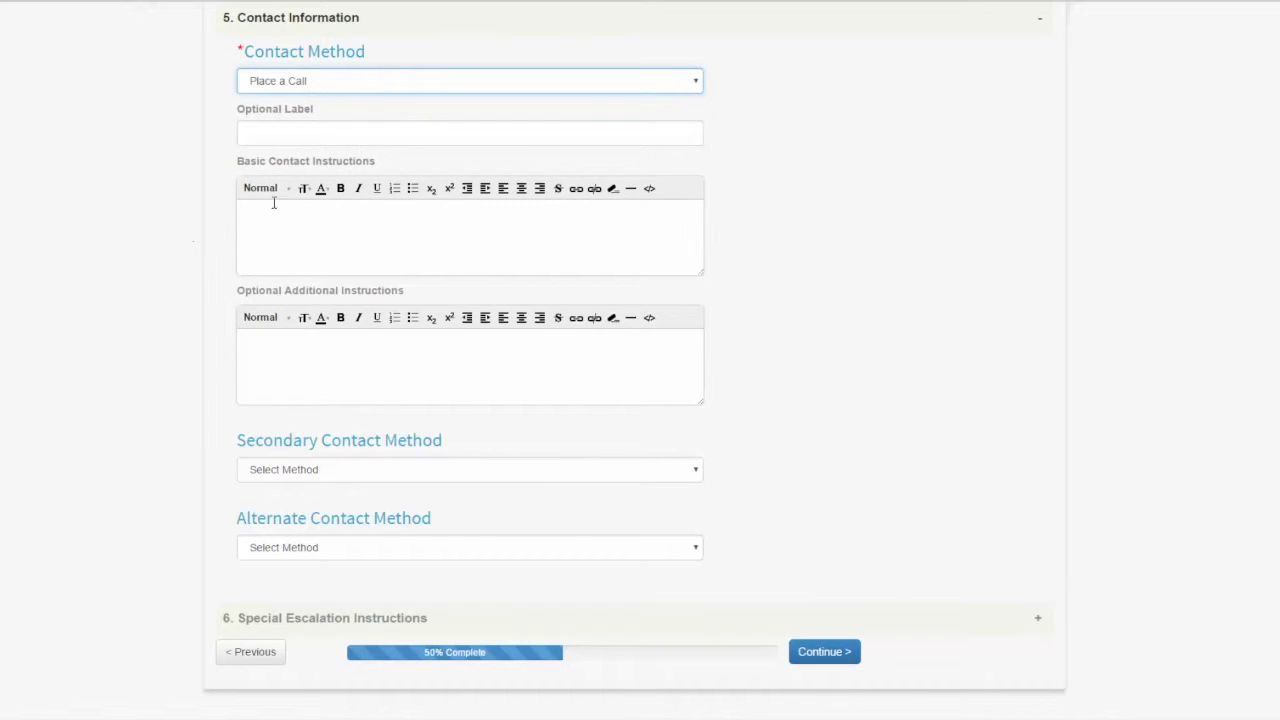
{"action": "left_click", "coordinate": [260, 214]}
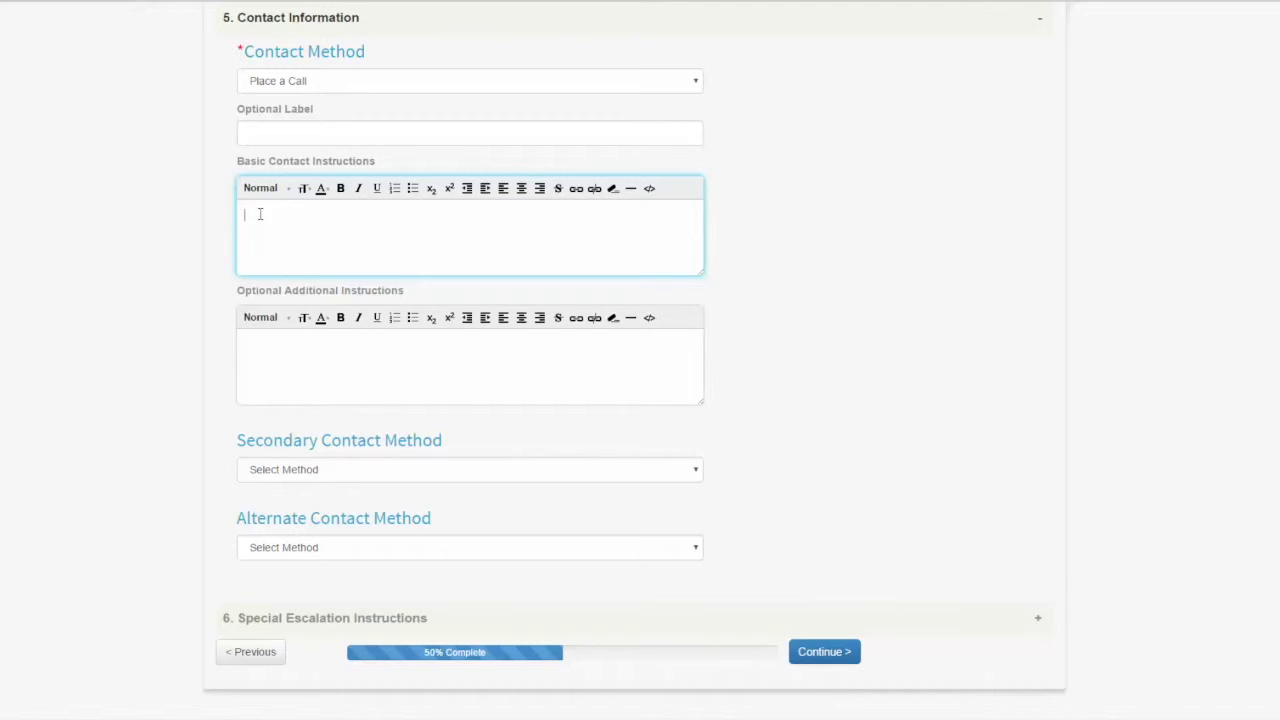
{"action": "key", "text": "ctrl+v"}
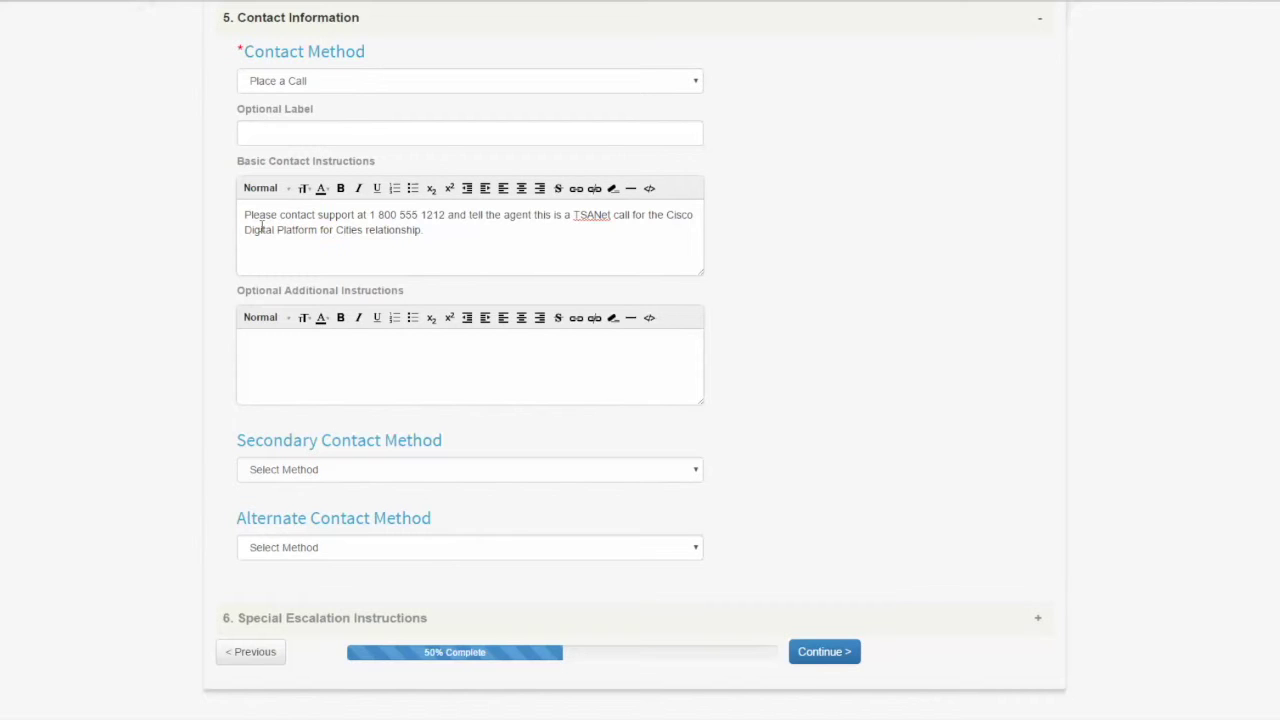
{"action": "scroll", "coordinate": [260, 224], "scroll_direction": "down", "scroll_amount": 3}
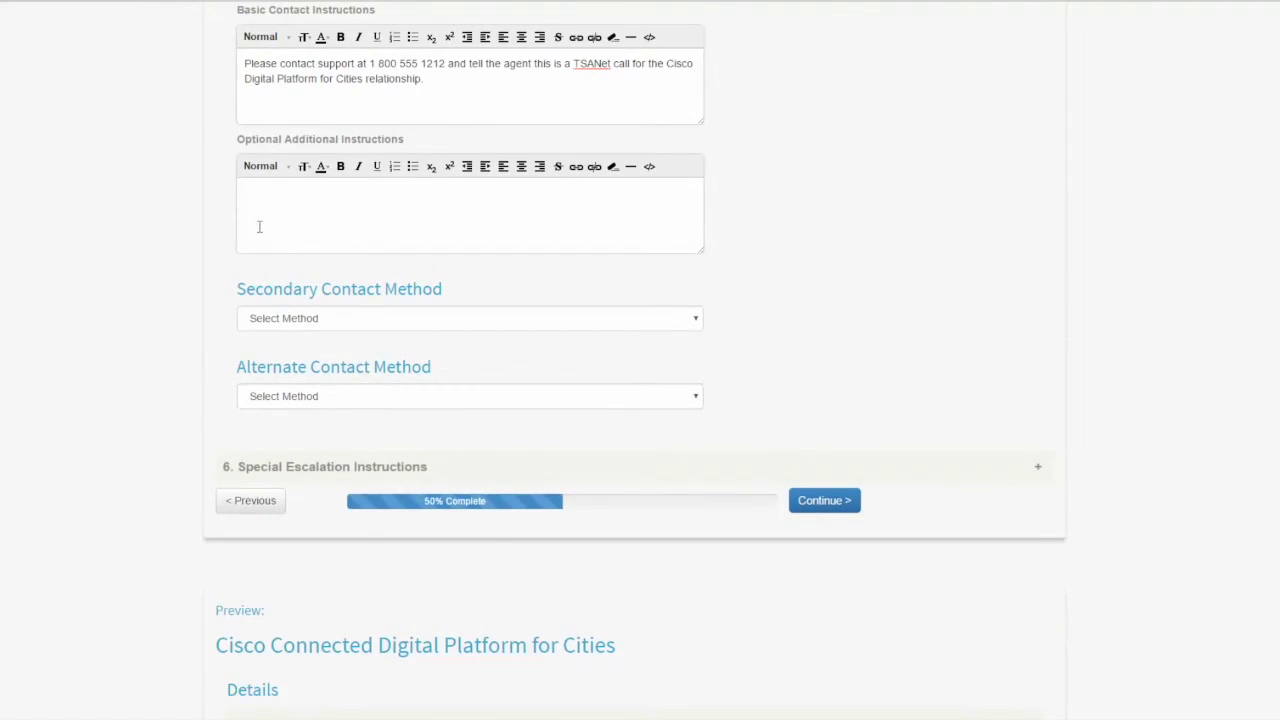
{"action": "scroll", "coordinate": [260, 224], "scroll_direction": "up", "scroll_amount": 1}
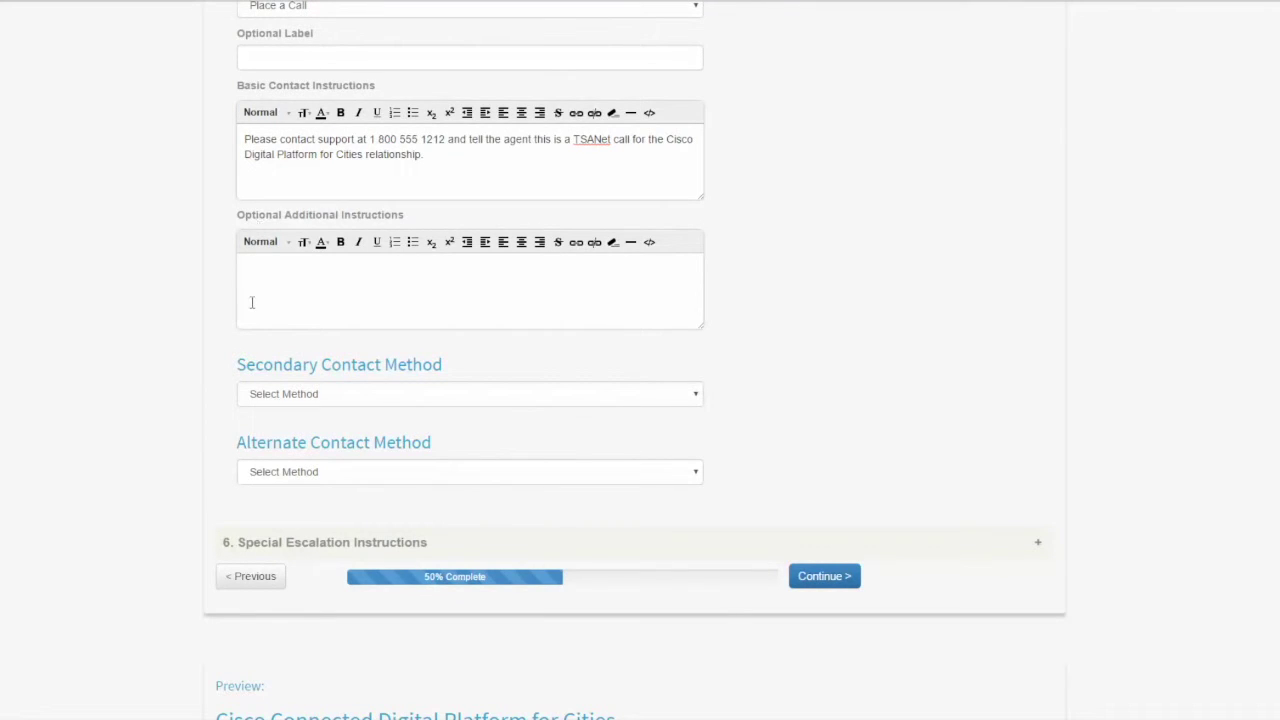
Step: Fill in the special escalation instructions with the escalation contact's name and phone number, or to ask for the on-duty escalation manager
{"action": "left_click", "coordinate": [285, 543]}
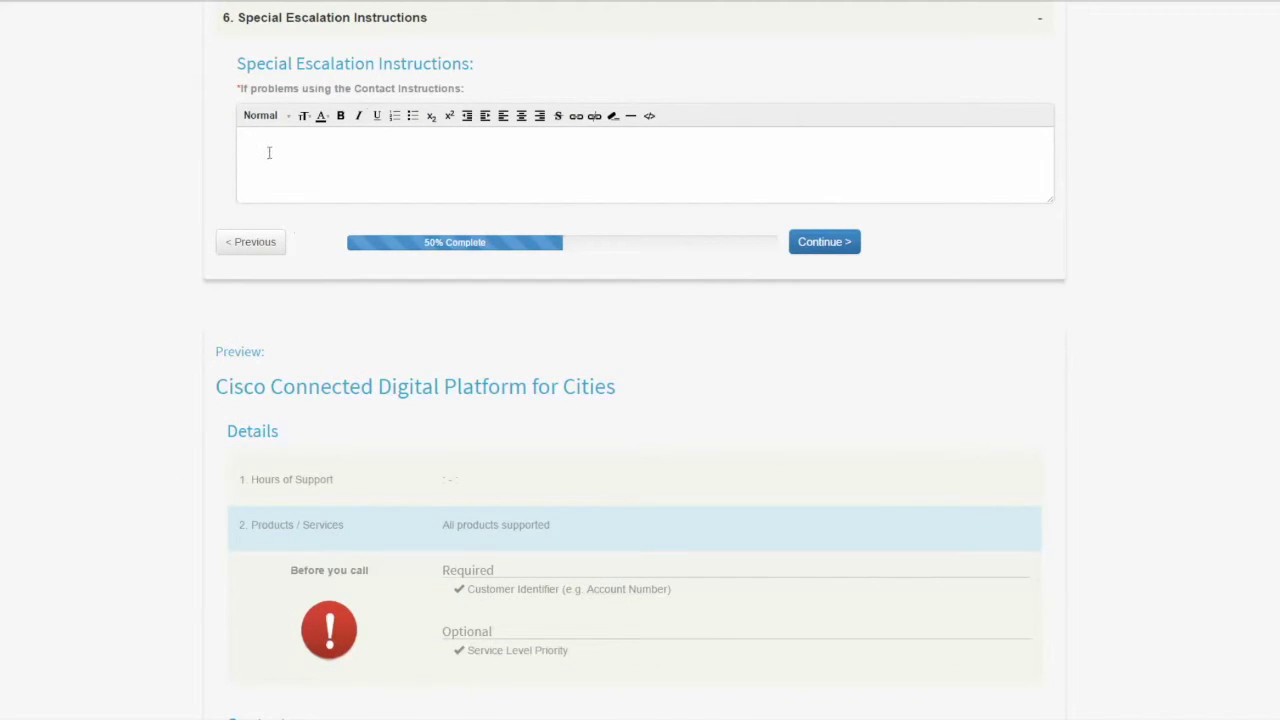
{"action": "left_click", "coordinate": [270, 152]}
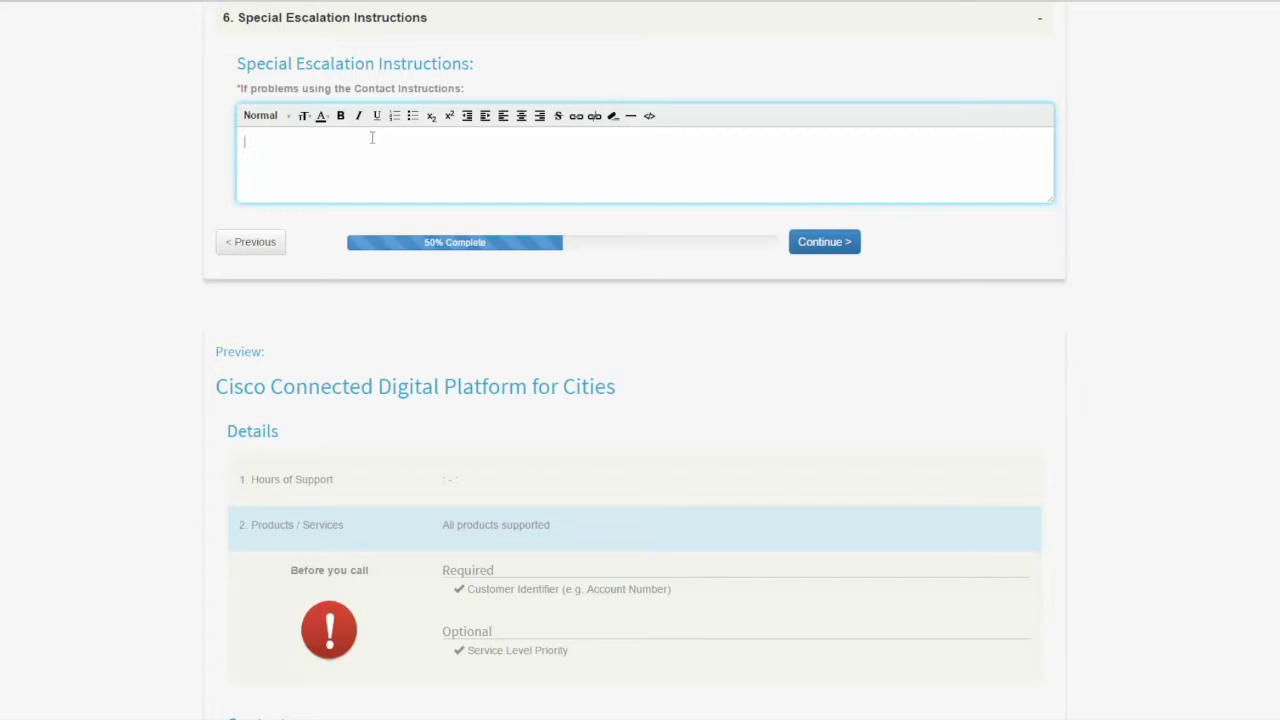
{"action": "key", "text": "ctrl+v"}
{"action": "left_click", "coordinate": [375, 390]}
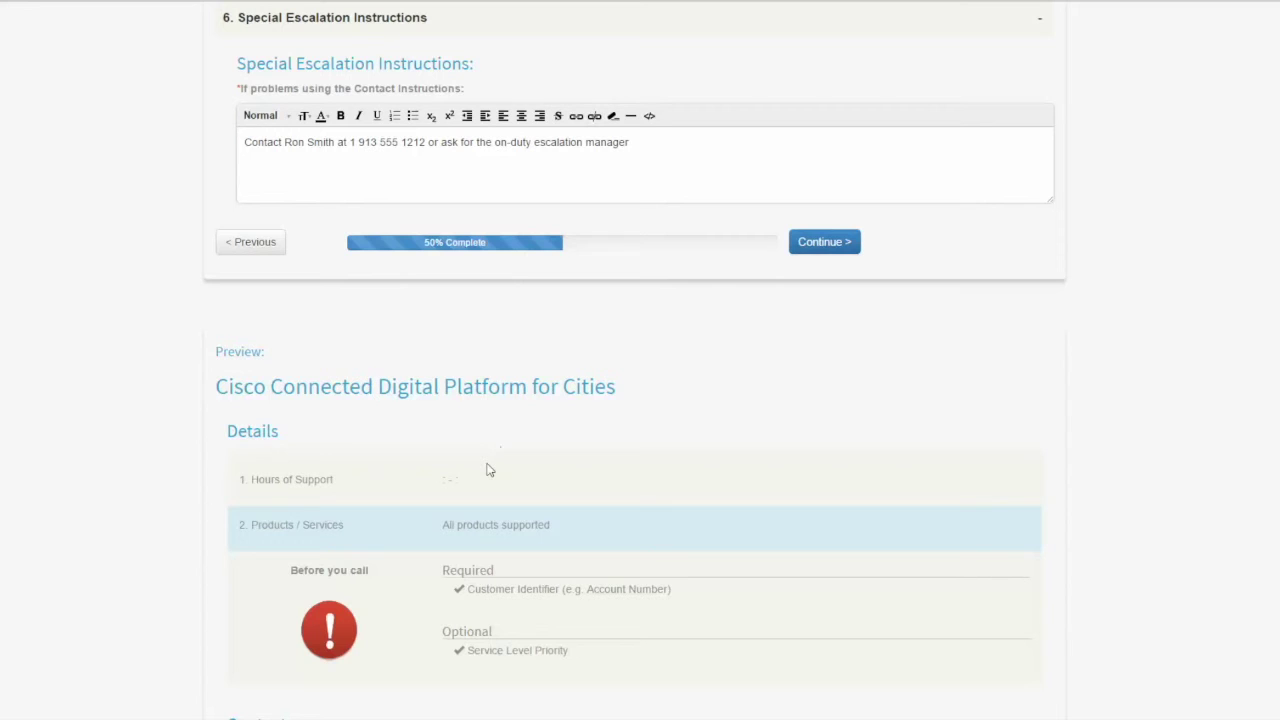
Step: Review the contact and escalation details in the document preview and submit the contact document to finish the registration
{"action": "scroll", "coordinate": [487, 470], "scroll_direction": "down", "scroll_amount": 5}
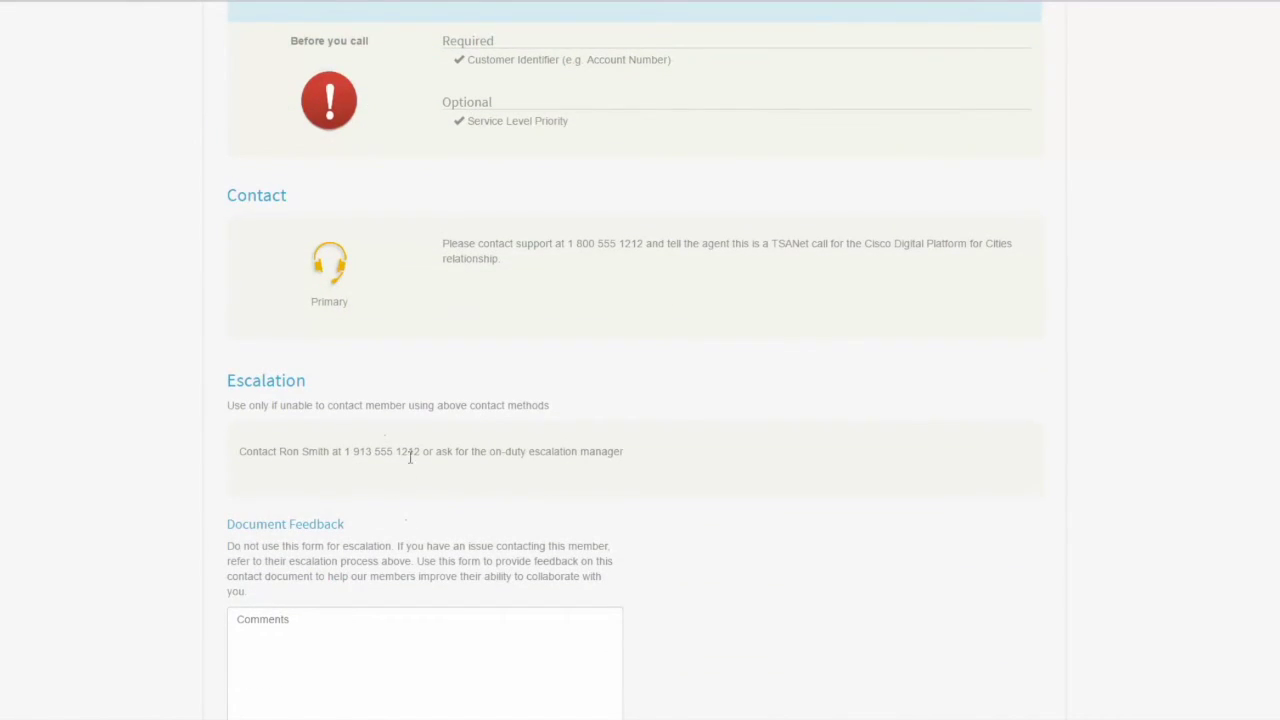
{"action": "scroll", "coordinate": [409, 457], "scroll_direction": "down", "scroll_amount": 2}
{"action": "scroll", "coordinate": [409, 457], "scroll_direction": "up", "scroll_amount": 3}
{"action": "scroll", "coordinate": [409, 457], "scroll_direction": "up", "scroll_amount": 1}
{"action": "scroll", "coordinate": [514, 471], "scroll_direction": "up", "scroll_amount": 2}
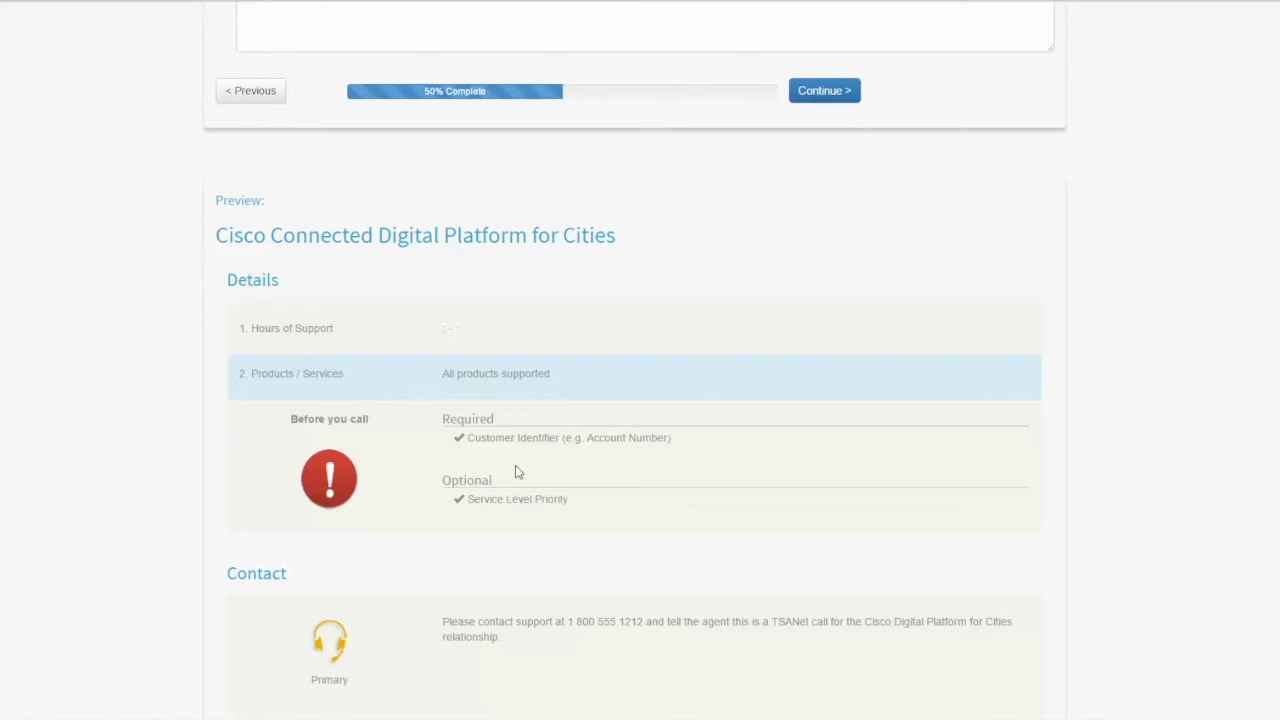
{"action": "scroll", "coordinate": [716, 292], "scroll_direction": "up", "scroll_amount": 3}
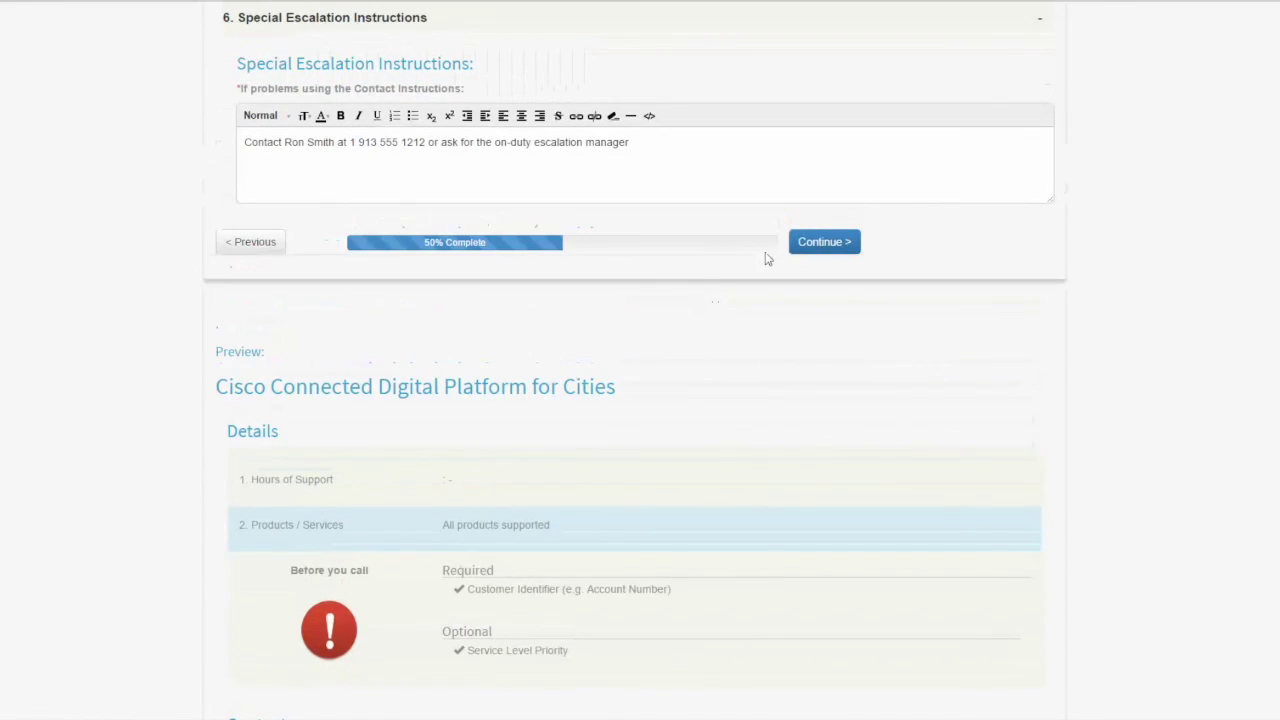
{"action": "left_click", "coordinate": [816, 246]}
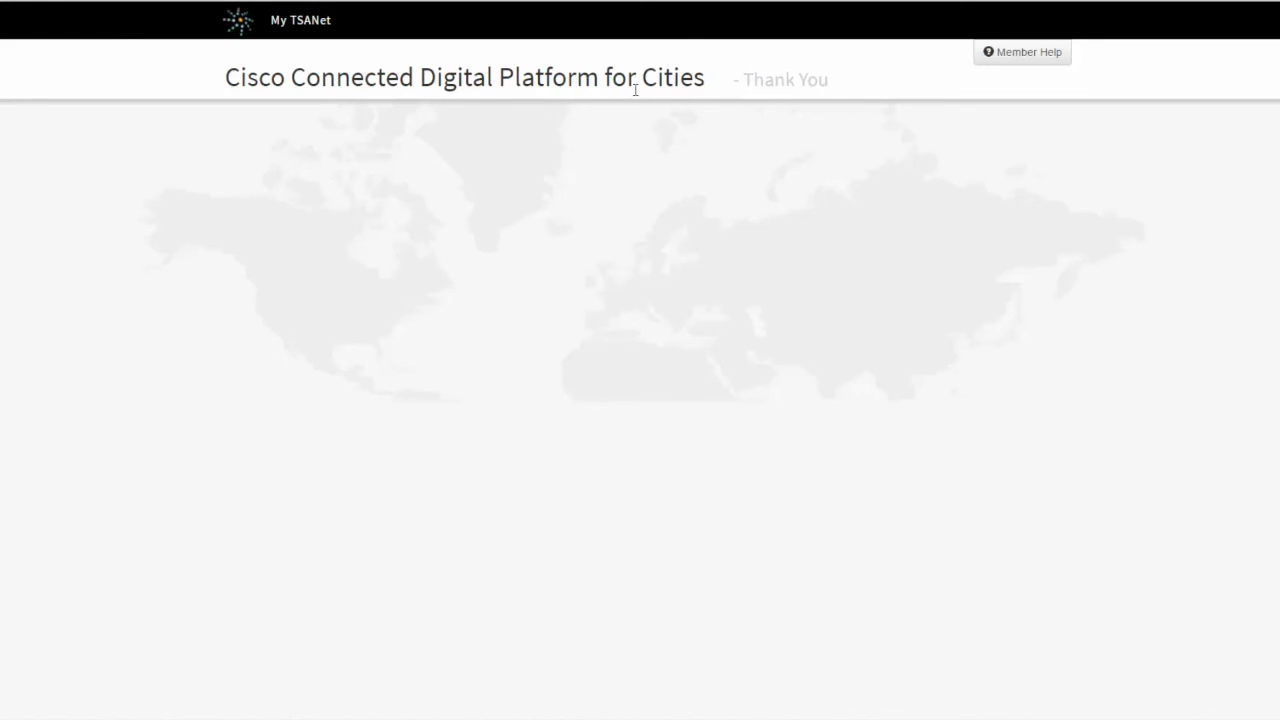